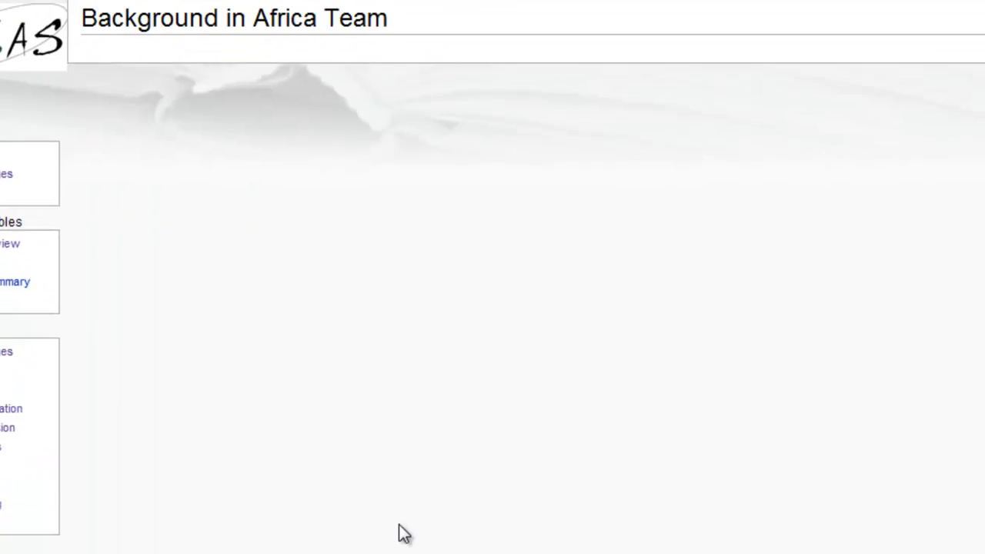
- Open the Background in Africa Team page for editing and enter "This is a generic sentence that I want to make an in-text citation for."
{"action": "left_click", "coordinate": [231, 77]}
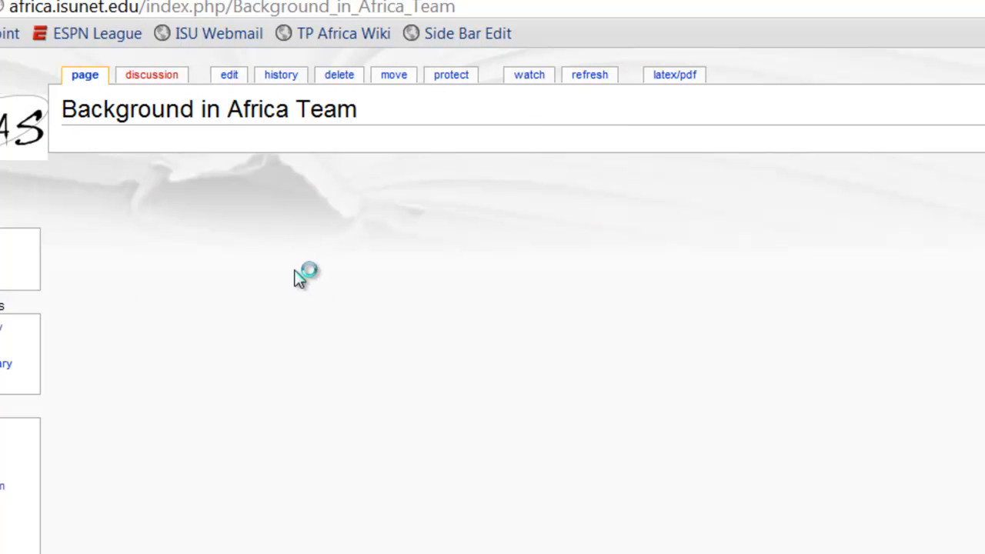
{"action": "left_click", "coordinate": [297, 256]}
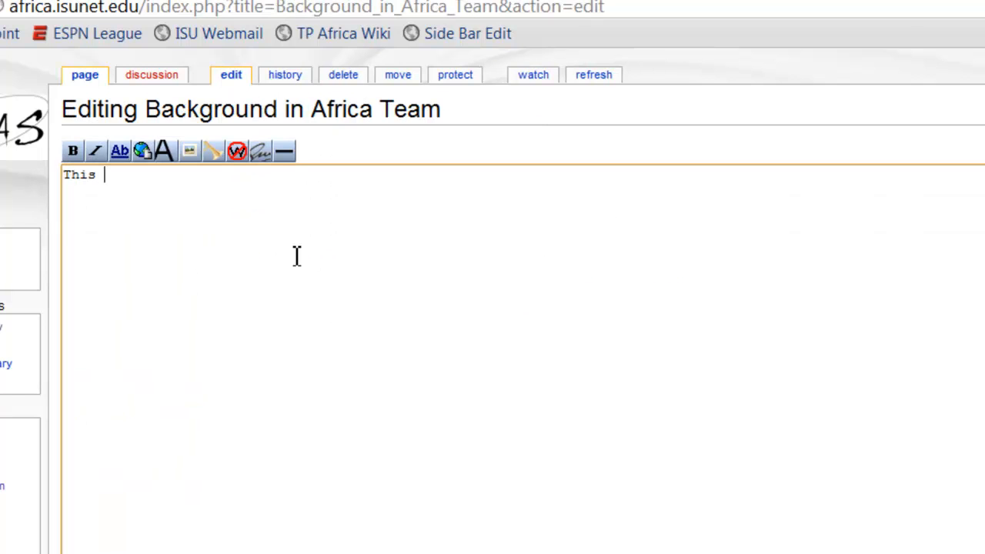
{"action": "type", "text": "This is a generic senction th"}
{"action": "key", "text": "BackSpace"}
{"action": "key", "text": "BackSpace"}
{"action": "key", "text": "BackSpace"}
{"action": "key", "text": "BackSpace"}
{"action": "key", "text": "BackSpace"}
{"action": "key", "text": "BackSpace"}
{"action": "key", "text": "BackSpace"}
{"action": "type", "text": "tence that I want to make an in-text citation"}
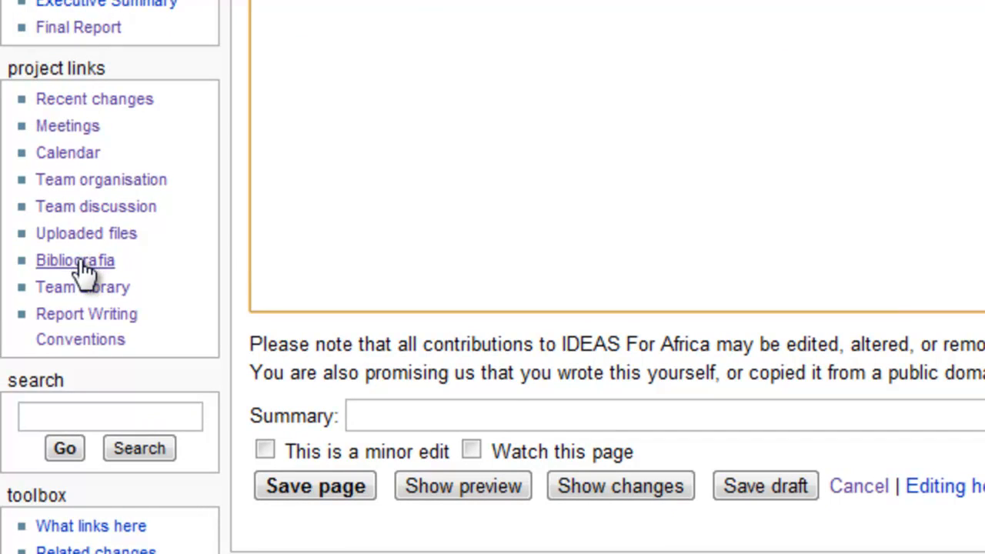
- Open the wiki's Bibliography in a separate browser tab and start a new Book entry
{"action": "middle_click", "coordinate": [81, 262]}
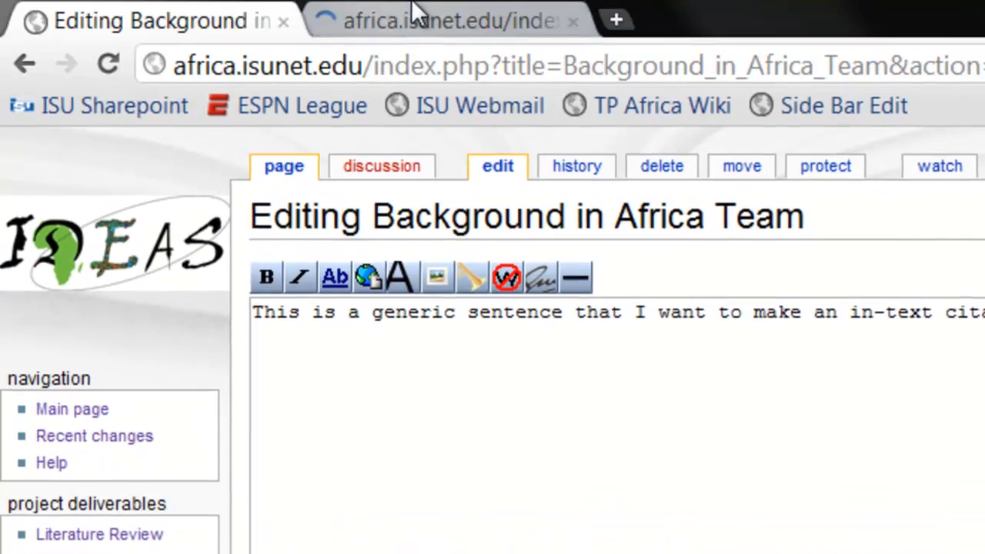
{"action": "left_click", "coordinate": [418, 11]}
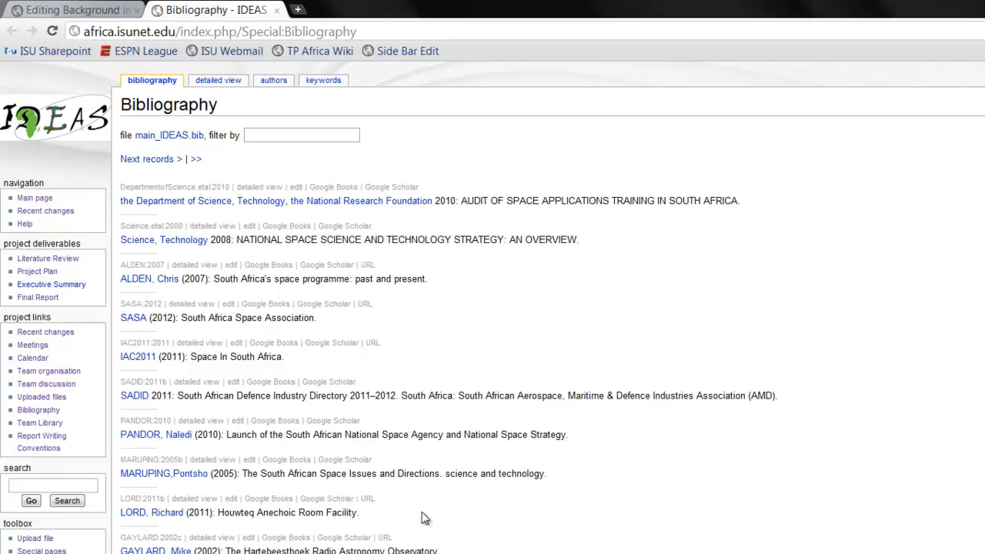
{"action": "scroll", "coordinate": [125, 380], "scroll_direction": "down", "scroll_amount": 3}
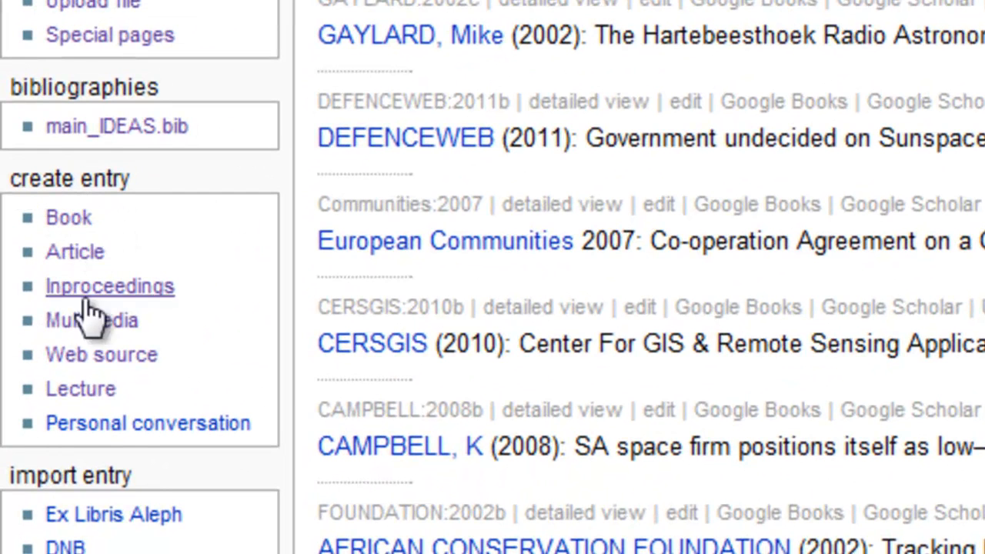
{"action": "left_click", "coordinate": [67, 216]}
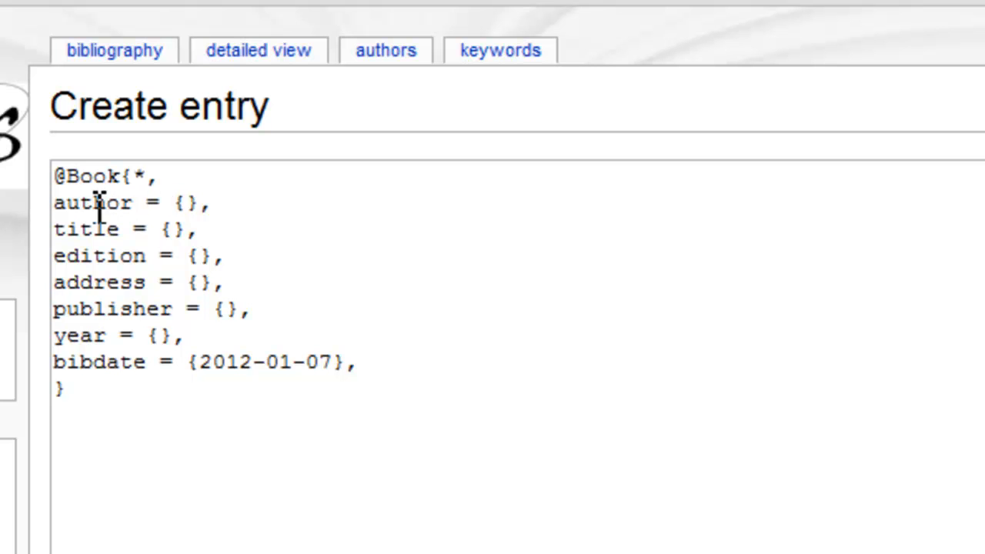
- Fill in the book entry's author with the surname in capitals, a comma and the first name
{"action": "left_click", "coordinate": [187, 204]}
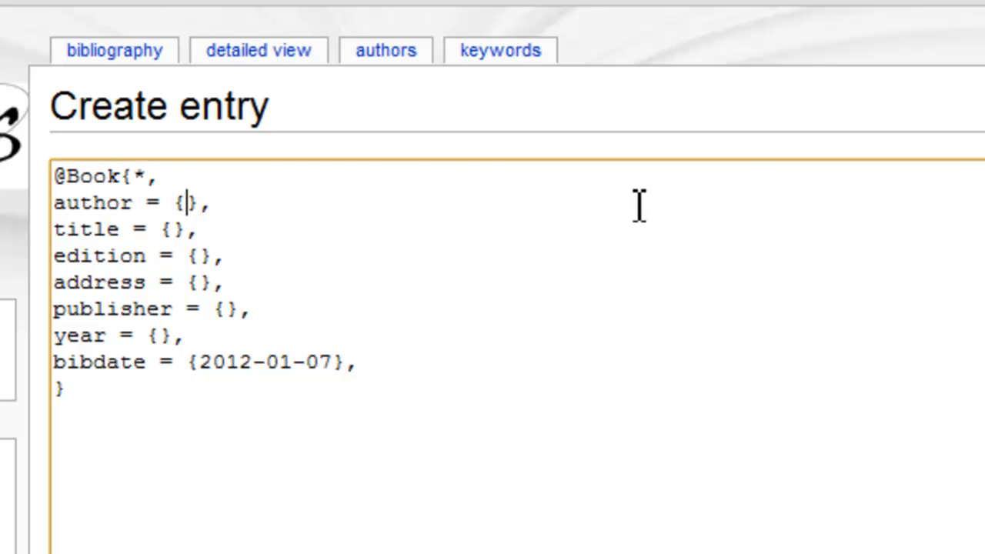
{"action": "type", "text": "SMITHC"}
{"action": "key", "text": "BackSpace"}
{"action": "type", "text": ", Jones"}
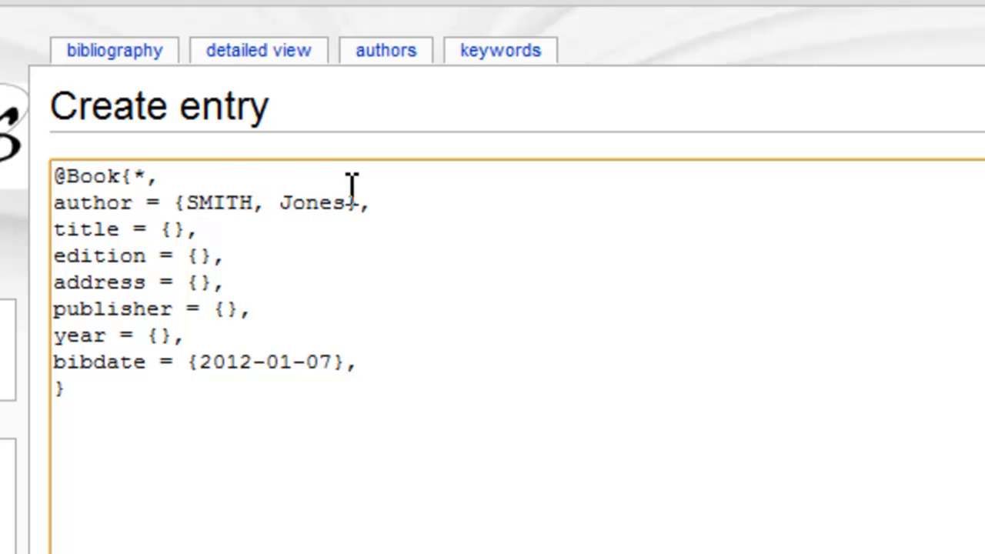
{"action": "double_click", "coordinate": [222, 210]}
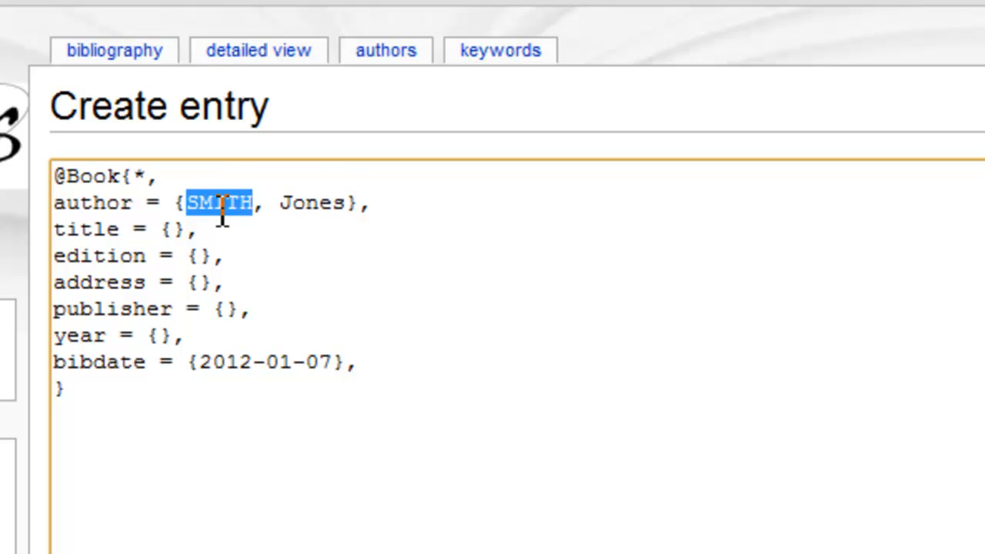
{"action": "left_click", "coordinate": [261, 206]}
{"action": "left_click", "coordinate": [326, 209]}
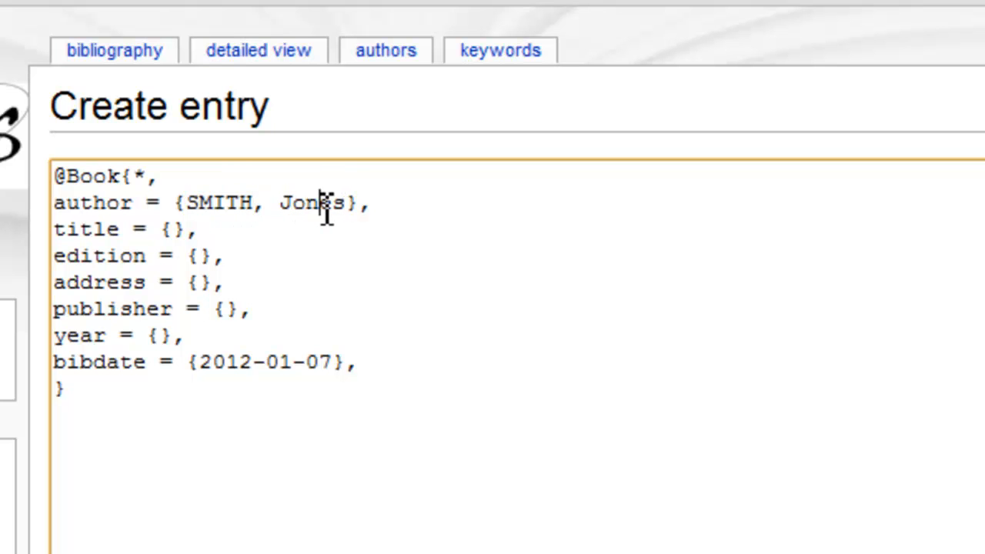
{"action": "double_click", "coordinate": [326, 208]}
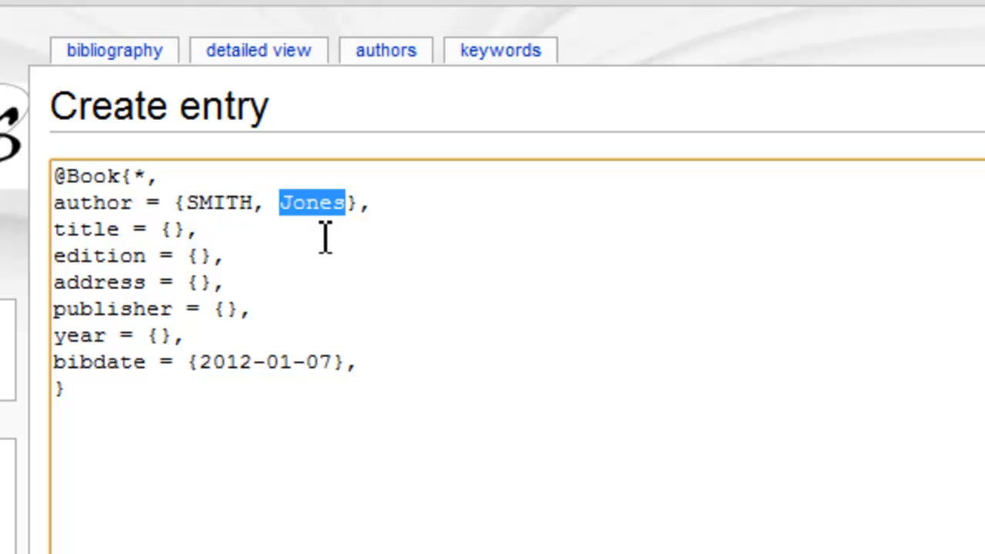
- Set the book entry's title to "Book Title" and its edition to "1st"
{"action": "left_click", "coordinate": [176, 229]}
{"action": "type", "text": "Book Title"}
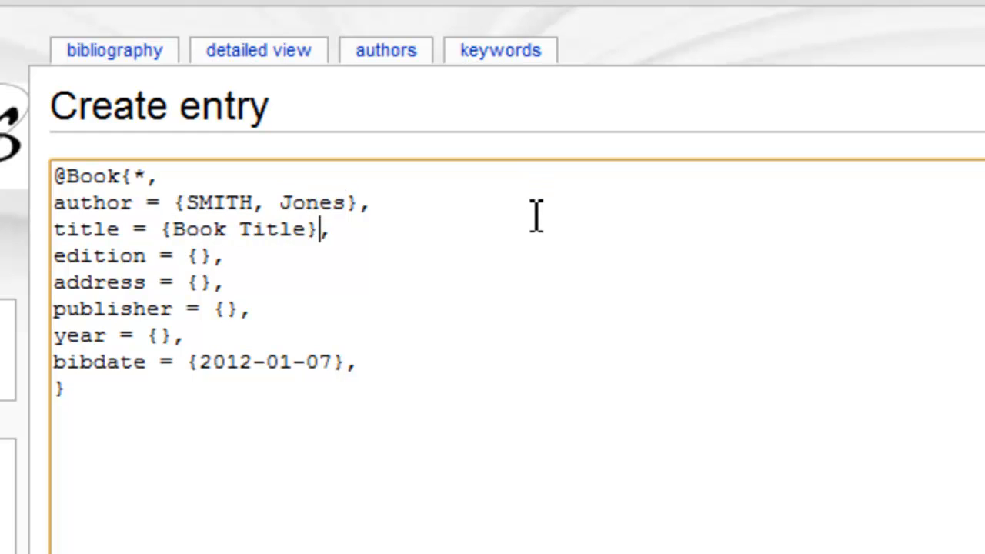
{"action": "type", "text": "1st"}
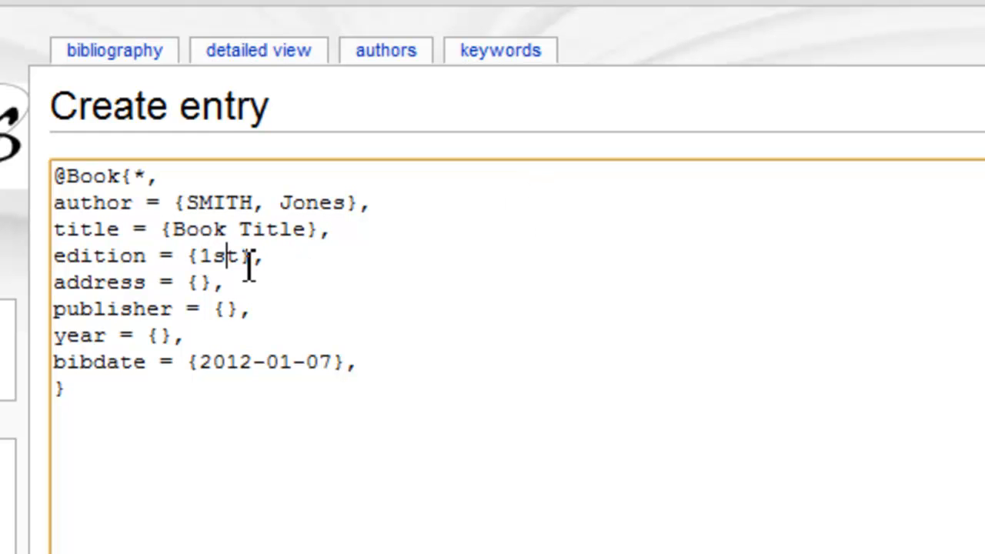
{"action": "key", "text": "Left"}
- Fill in the address London, UK, publisher Oxford Publishing and year 2010, and save the book entry in main_IDEAS.bib
{"action": "type", "text": "London, U"}
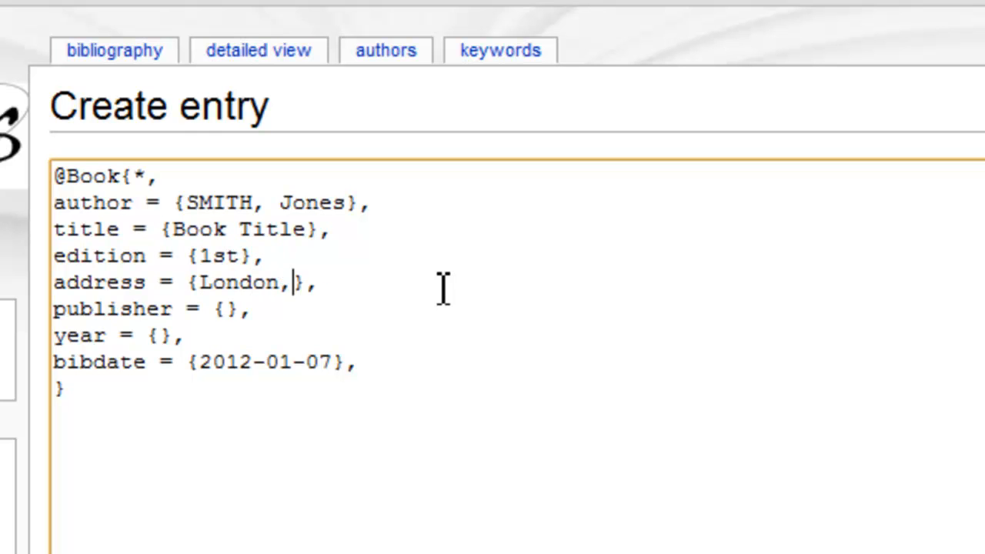
{"action": "type", "text": "K}, publisher = {"}
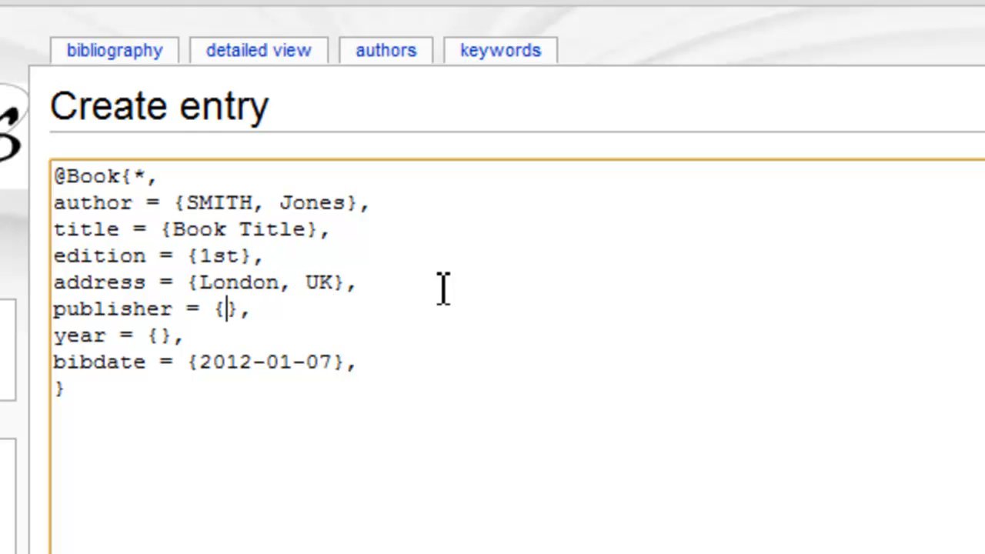
{"action": "type", "text": "Oxford P"}
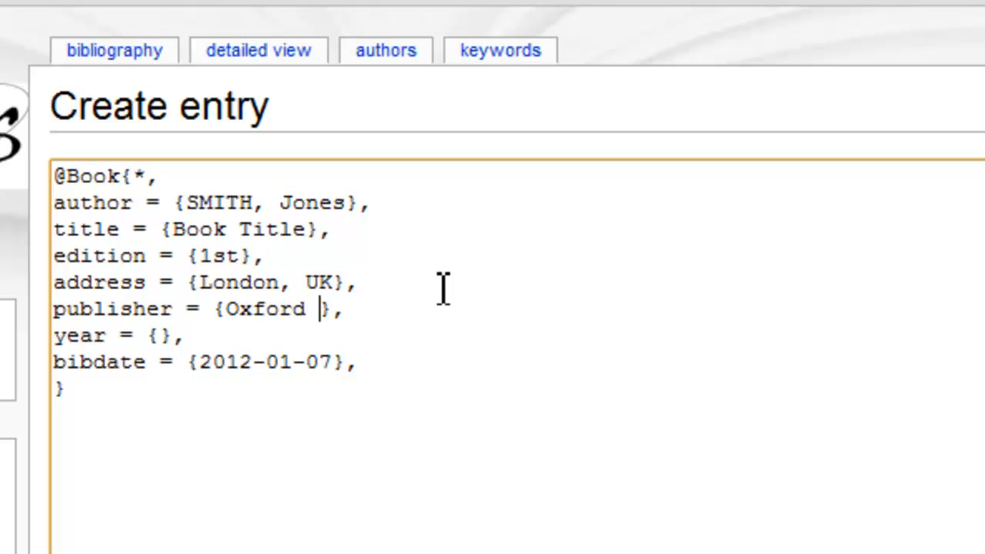
{"action": "type", "text": "ublishing}, year = {"}
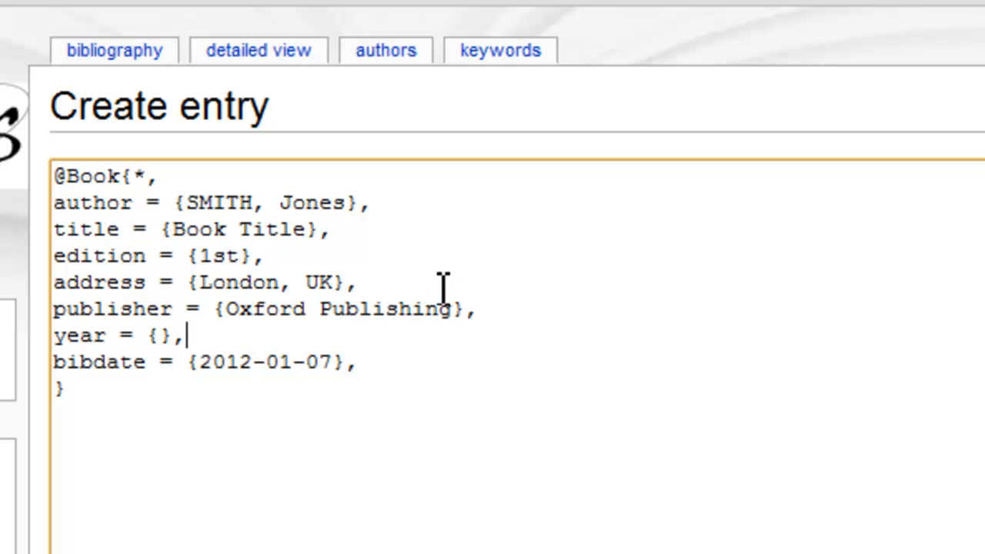
{"action": "type", "text": "2010"}
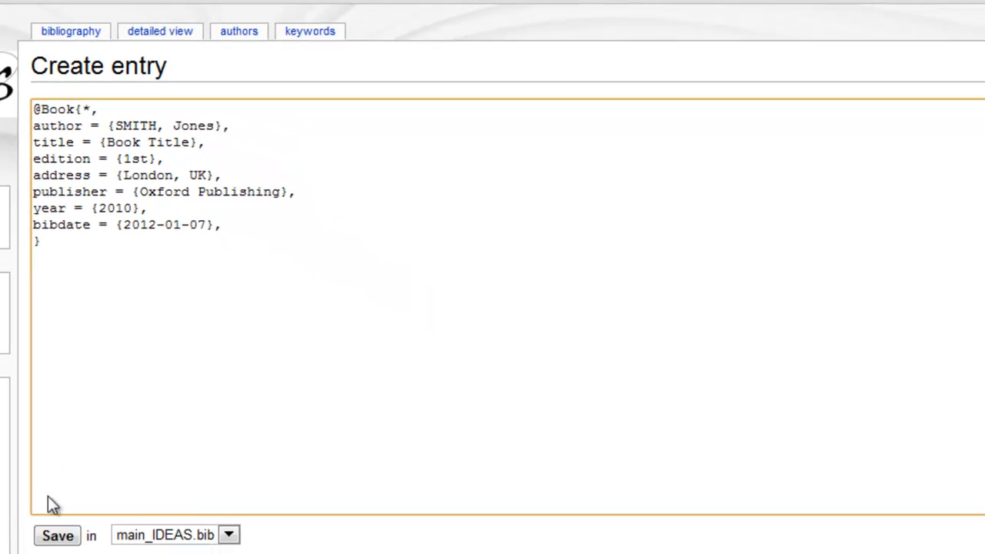
{"action": "left_click", "coordinate": [52, 539]}
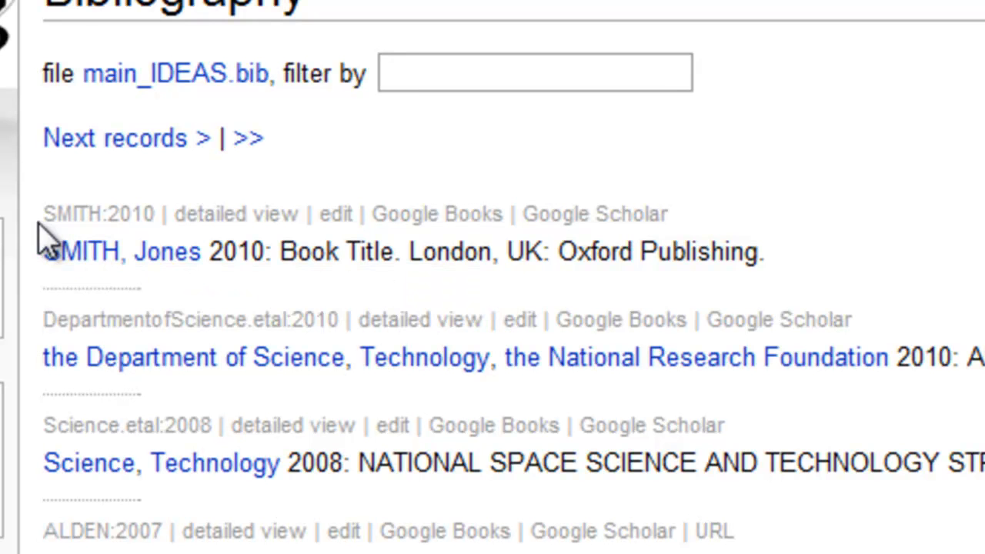
- Copy the citation key of the newly added book from the Bibliography list
{"action": "left_click_drag", "start_coordinate": [41, 217], "coordinate": [162, 224]}
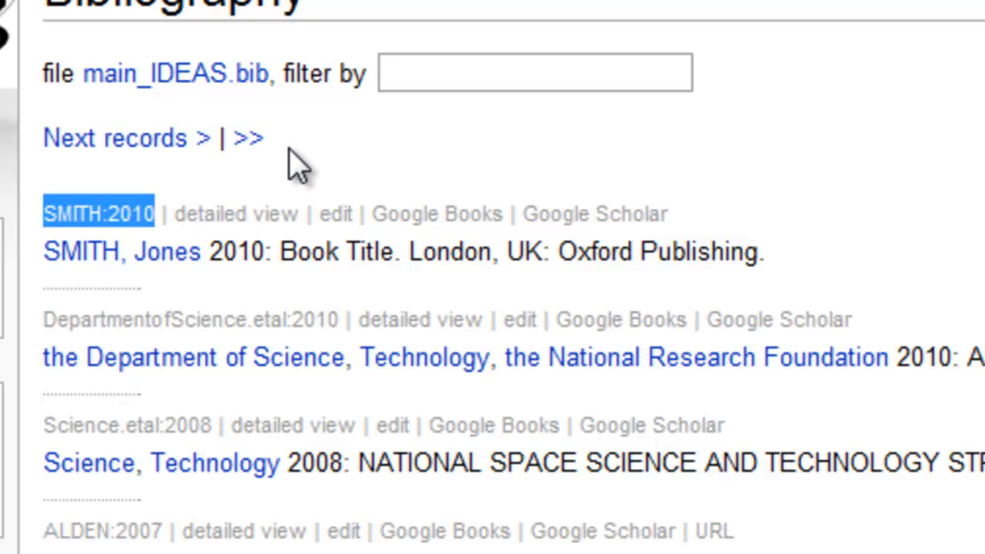
{"action": "right_click", "coordinate": [153, 219]}
{"action": "left_click", "coordinate": [231, 508]}
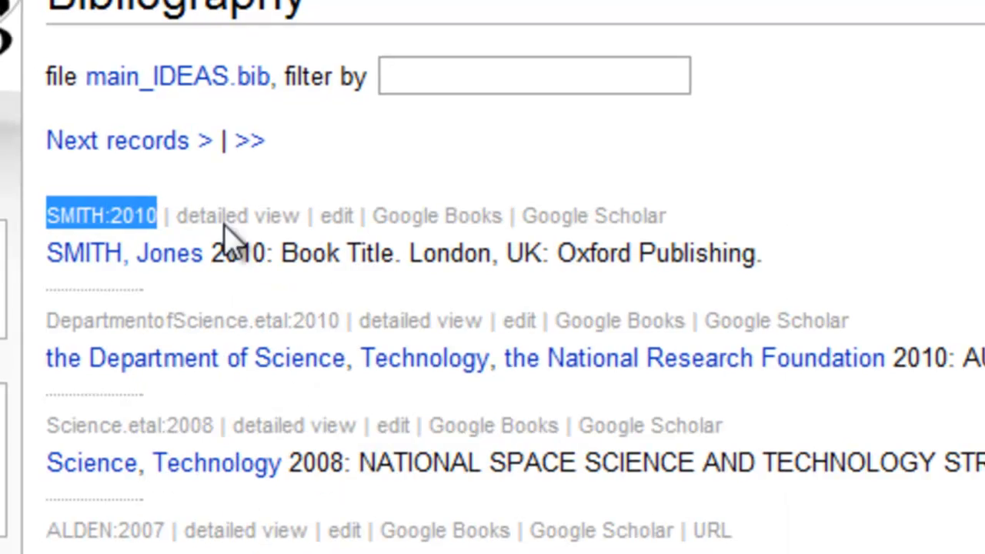
{"action": "left_click", "coordinate": [365, 156]}
- Return to the page being edited and add the copied citation key between <bibref> and </bibref> tags after the sentence
{"action": "left_click", "coordinate": [169, 4]}
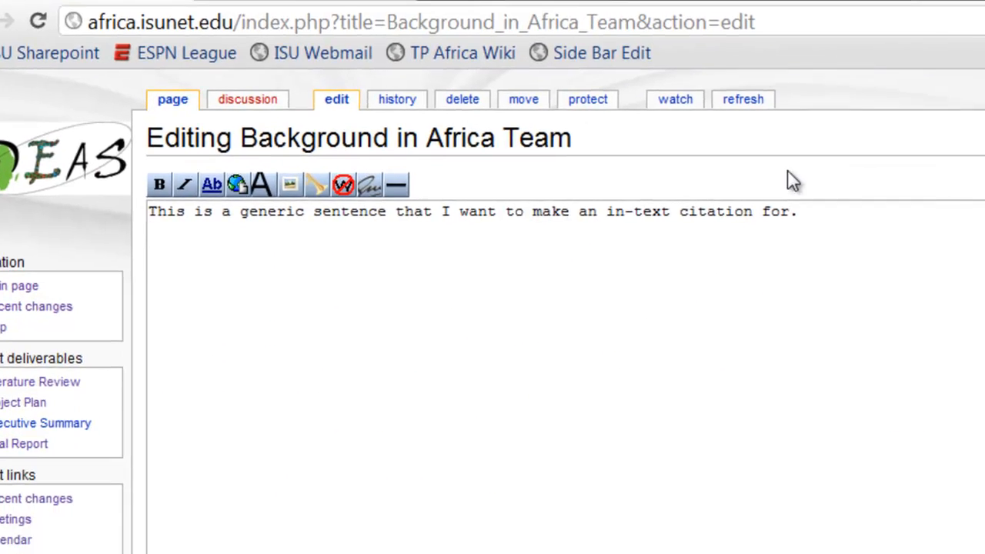
{"action": "left_click", "coordinate": [913, 250]}
{"action": "type", "text": "<bibref"}
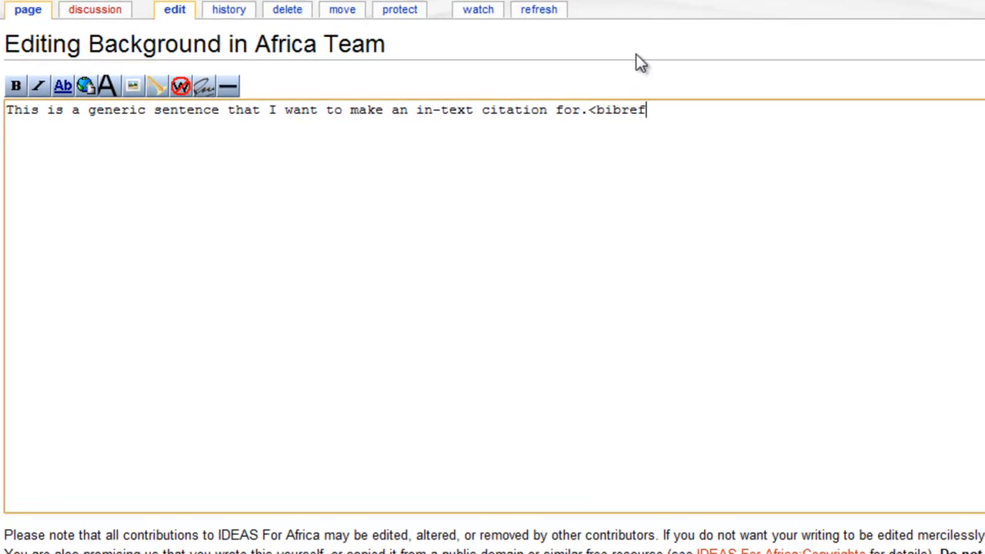
{"action": "type", "text": ">"}
{"action": "key", "text": "ctrl+v"}
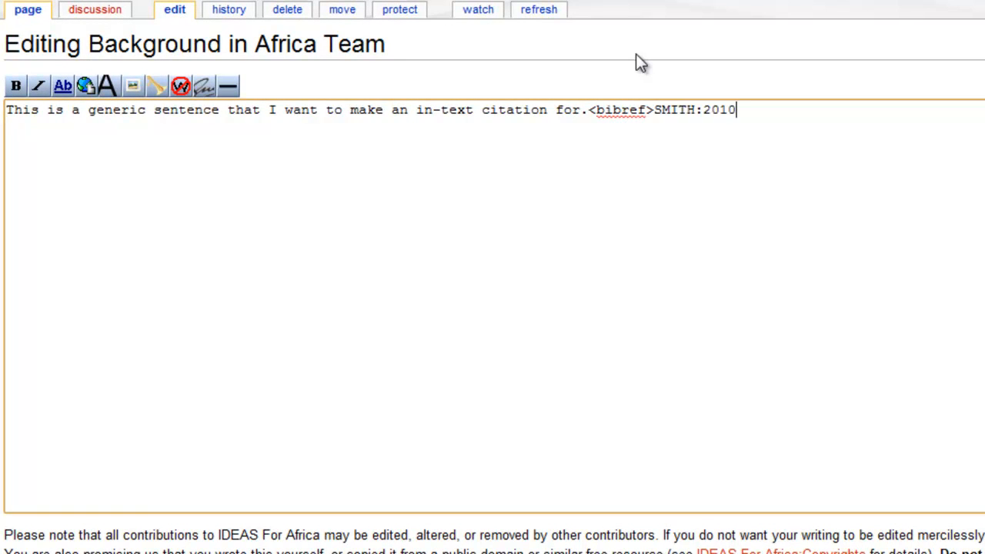
{"action": "type", "text": "</bibref>"}
{"action": "key", "text": "Left"}
{"action": "key", "text": "Left"}
{"action": "key", "text": "Left"}
{"action": "key", "text": "Left"}
{"action": "key", "text": "Left"}
{"action": "key", "text": "Left"}
{"action": "key", "text": "Left"}
{"action": "key", "text": "Left"}
{"action": "key", "text": "Left"}
{"action": "key", "text": "Left"}
{"action": "key", "text": "Left"}
{"action": "key", "text": "Left"}
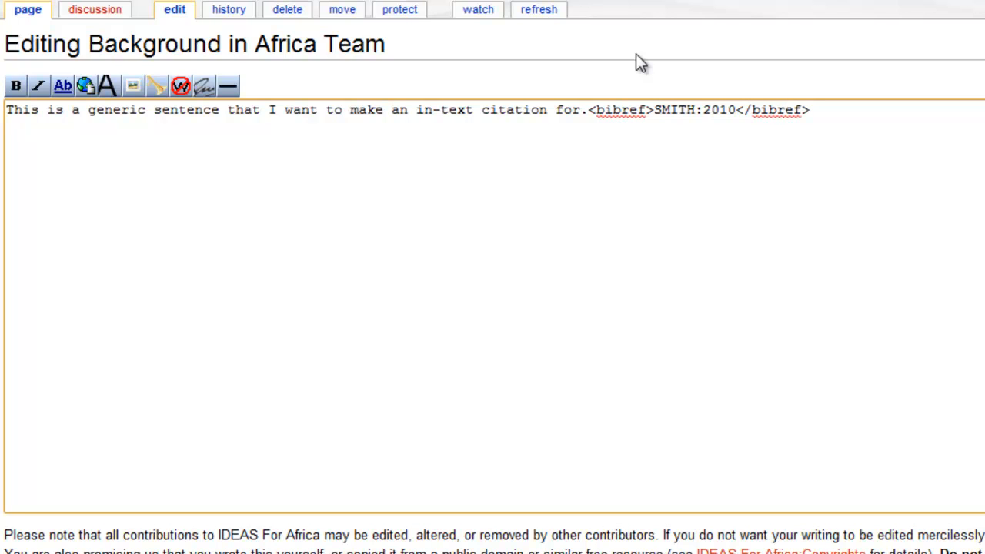
{"action": "left_click_drag", "start_coordinate": [842, 110], "coordinate": [596, 120]}
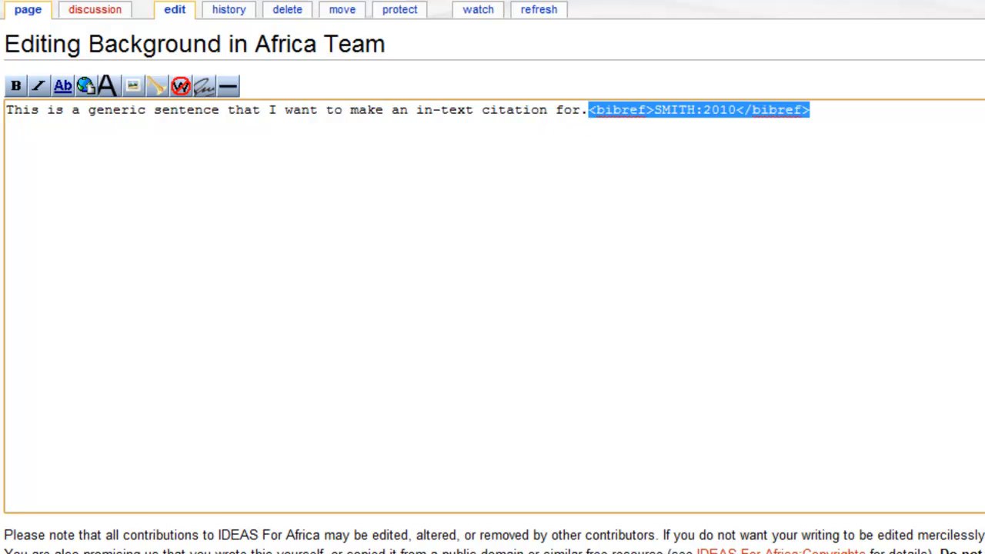
{"action": "left_click", "coordinate": [208, 1]}
- Insert a parenthesised in-text citation with the author's surname and 2010 before the sentence's full stop
{"action": "left_click", "coordinate": [585, 109]}
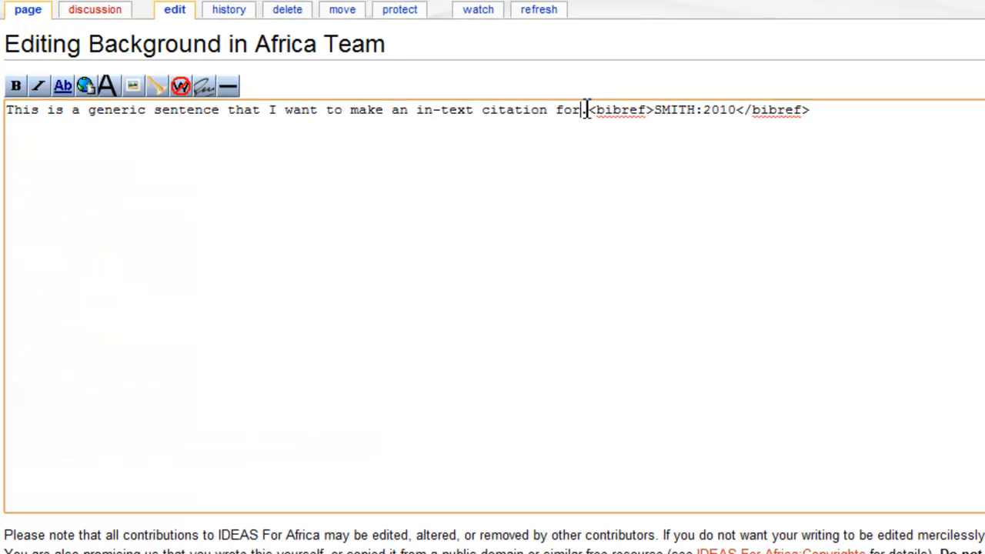
{"action": "type", "text": "("}
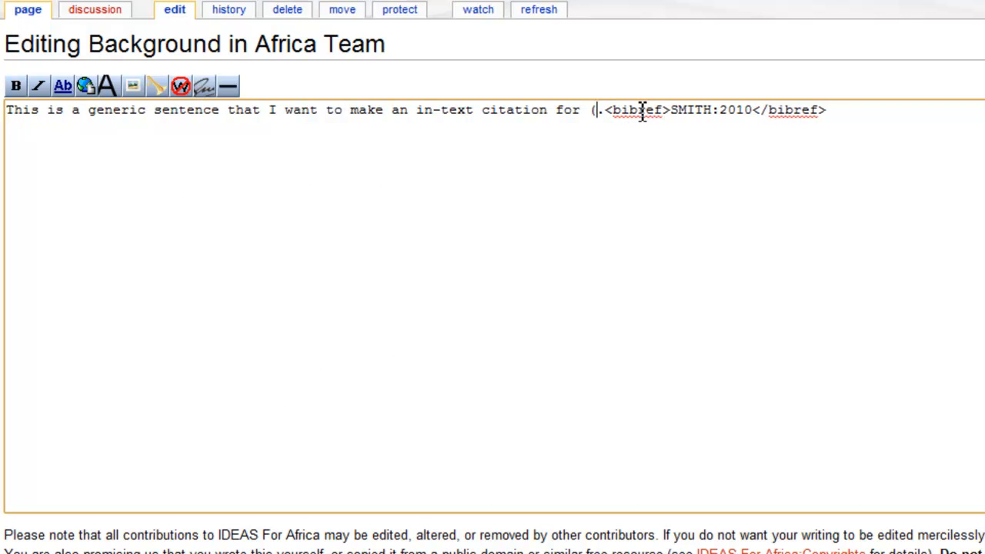
{"action": "type", "text": "S"}
{"action": "type", "text": "mith,"}
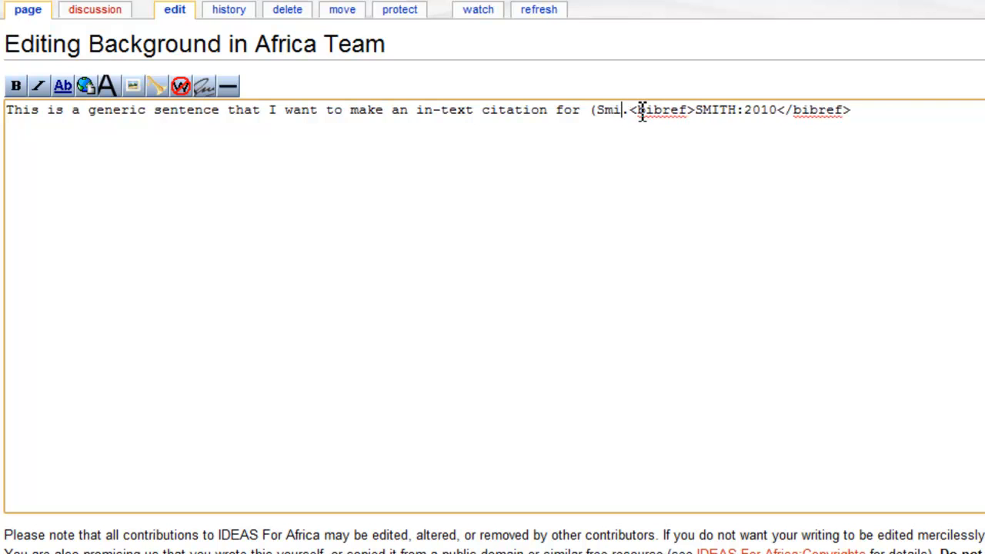
{"action": "key", "text": "BackSpace"}
{"action": "key", "text": "BackSpace"}
{"action": "key", "text": "BackSpace"}
{"action": "type", "text": "h, 2010"}
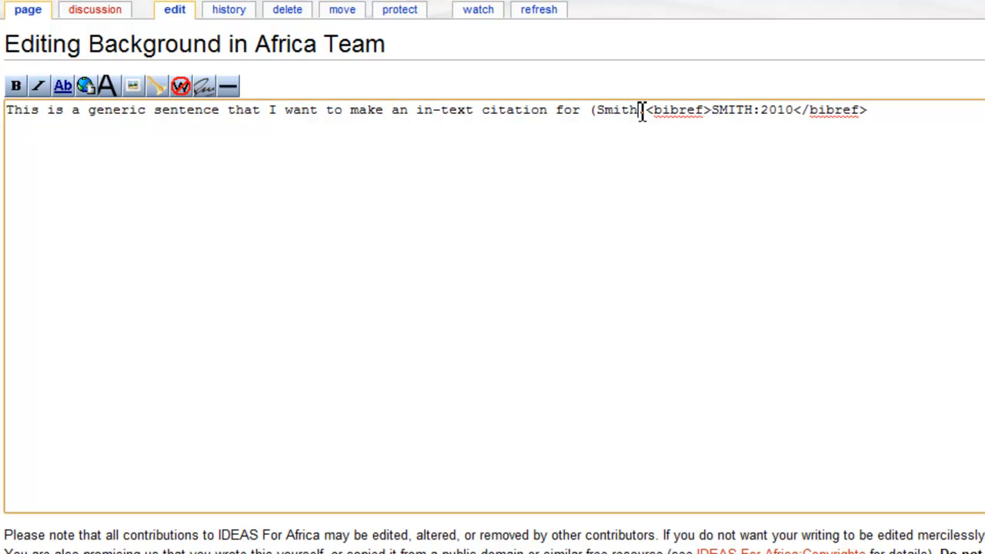
{"action": "type", "text": ")"}
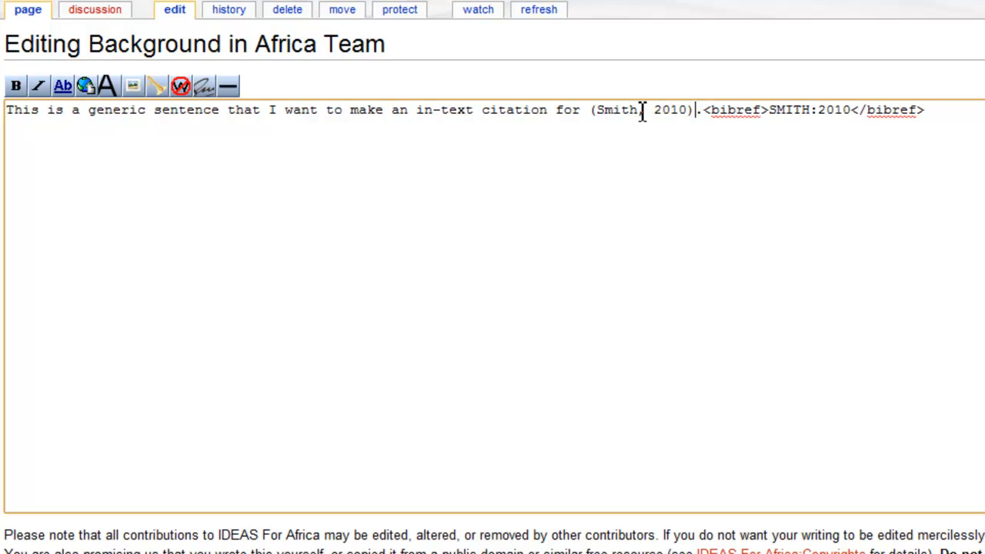
- Save the edited Background in Africa Team page with its in-text citation and bibref reference
{"action": "left_click_drag", "start_coordinate": [147, 115], "coordinate": [585, 116]}
{"action": "left_click", "coordinate": [697, 112]}
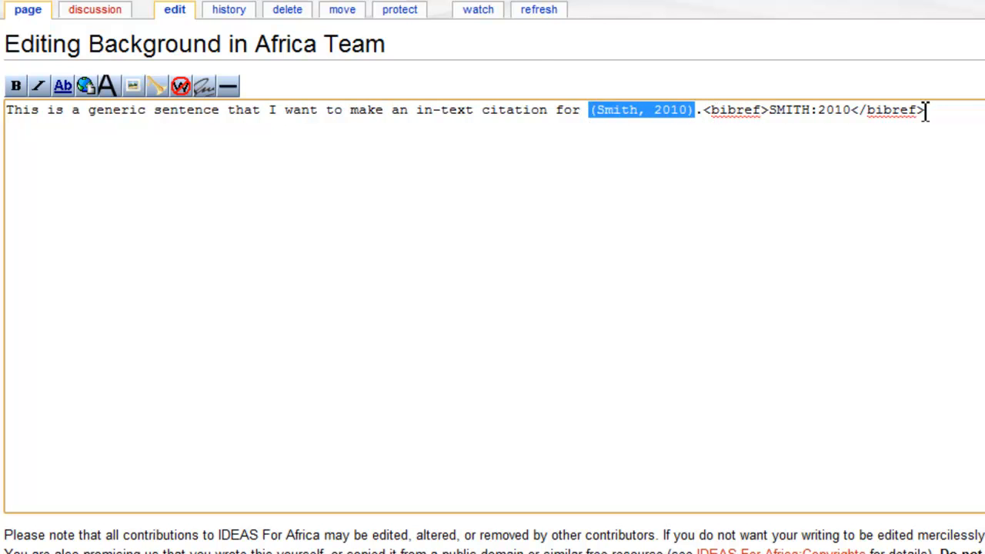
{"action": "left_click", "coordinate": [705, 111]}
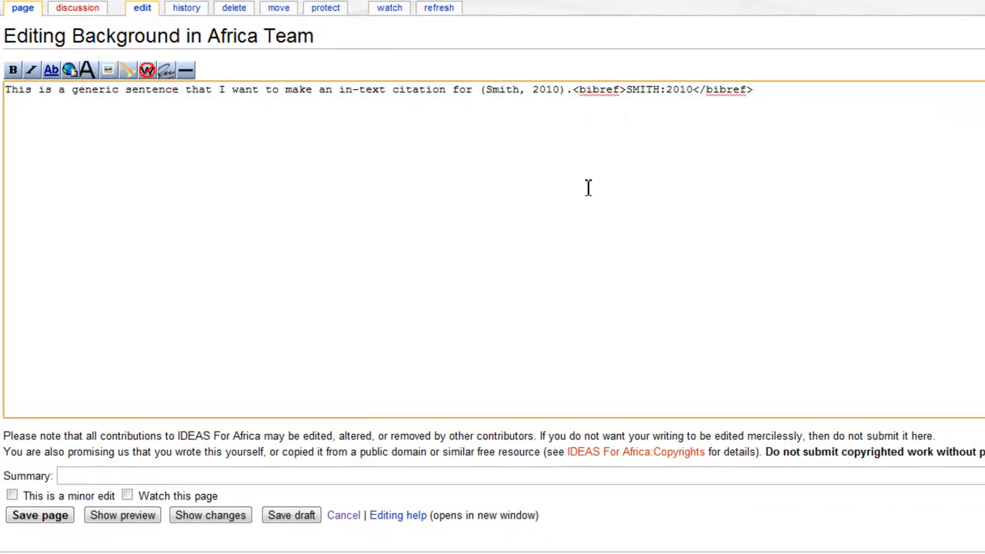
{"action": "left_click", "coordinate": [57, 523]}
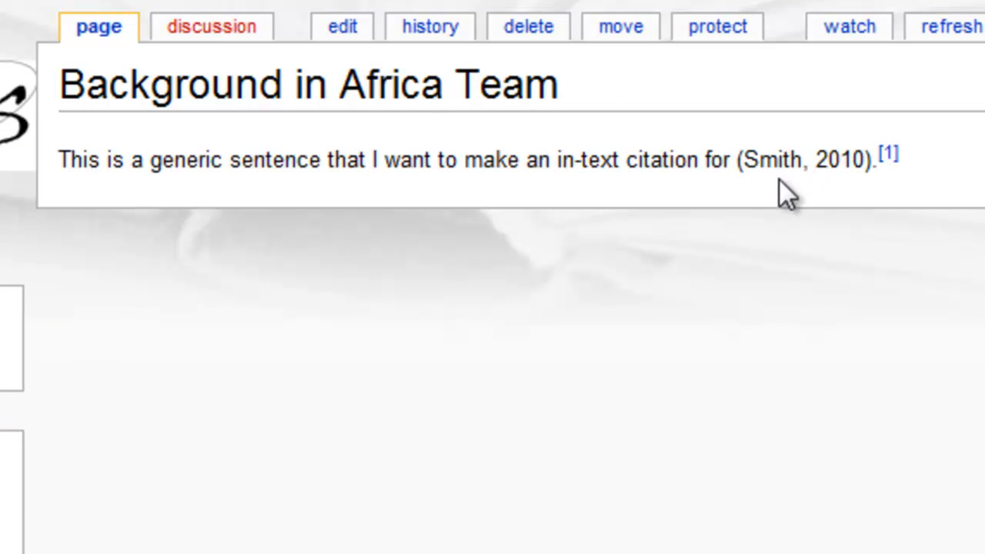
- Examine the parenthesised in-text citation on the Background in Africa Team page and follow its numbered reference link
{"action": "left_click_drag", "start_coordinate": [737, 169], "coordinate": [873, 165]}
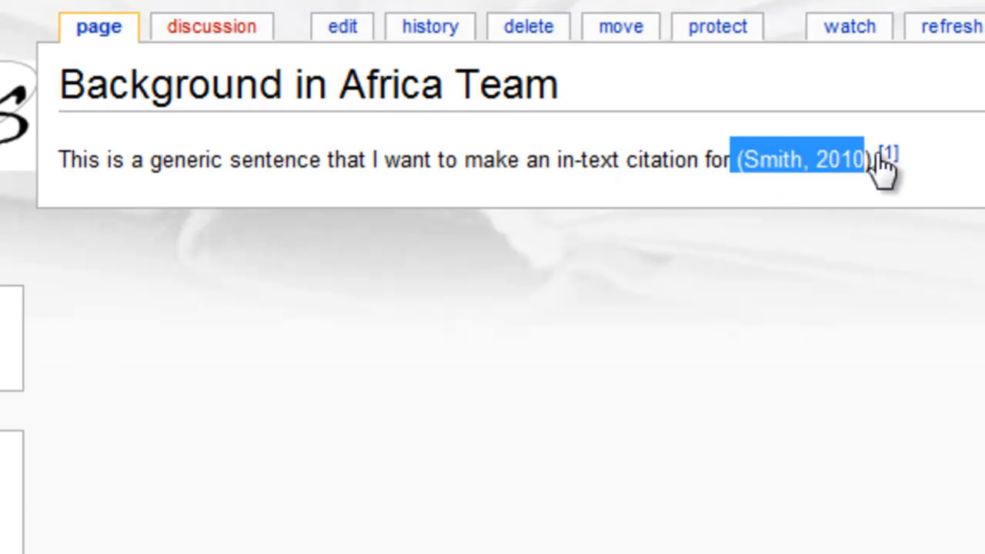
{"action": "left_click", "coordinate": [914, 158]}
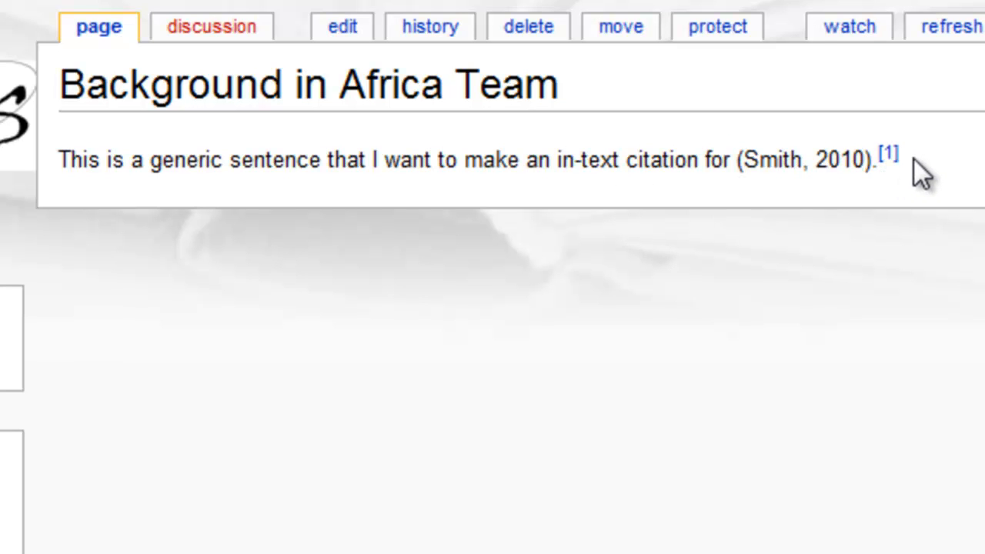
{"action": "left_click", "coordinate": [888, 158]}
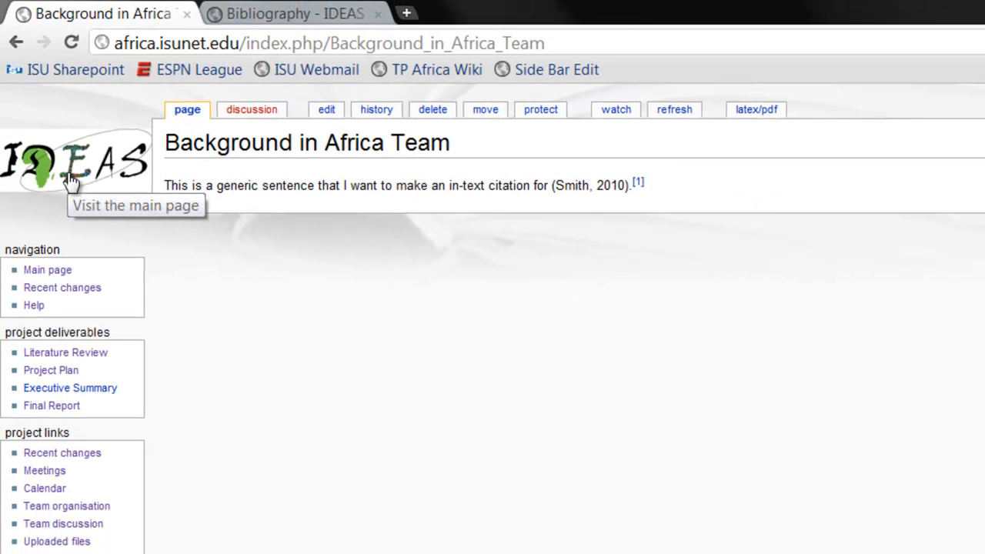
- Open the newly added 2010 book's entry from the wiki bibliography, clear its entire BibTeX record and save
{"action": "left_click", "coordinate": [71, 178]}
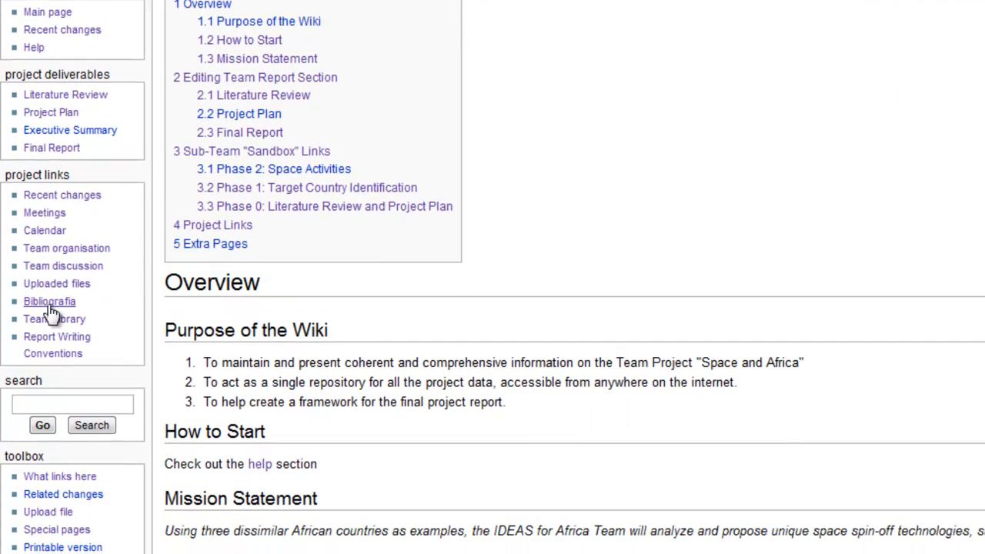
{"action": "left_click", "coordinate": [48, 305]}
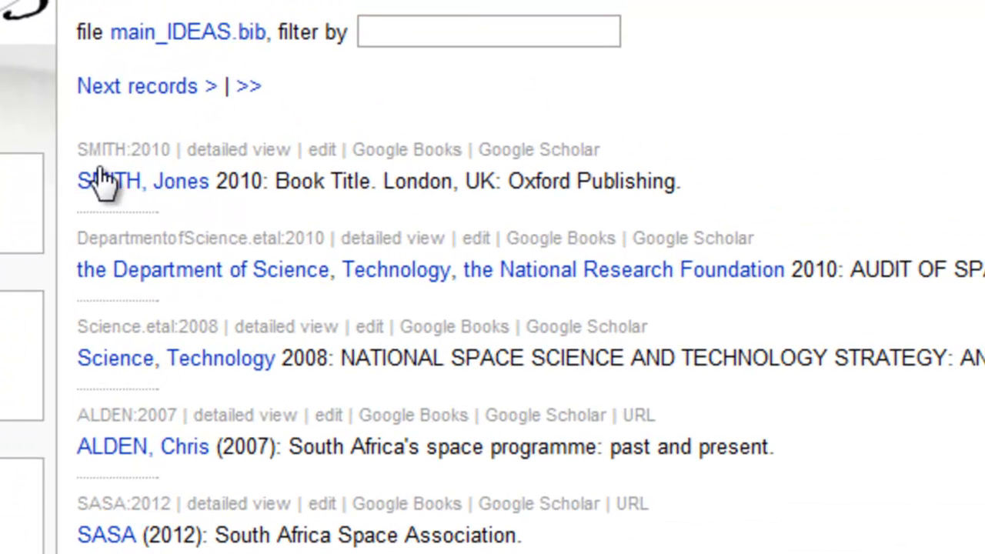
{"action": "left_click", "coordinate": [317, 158]}
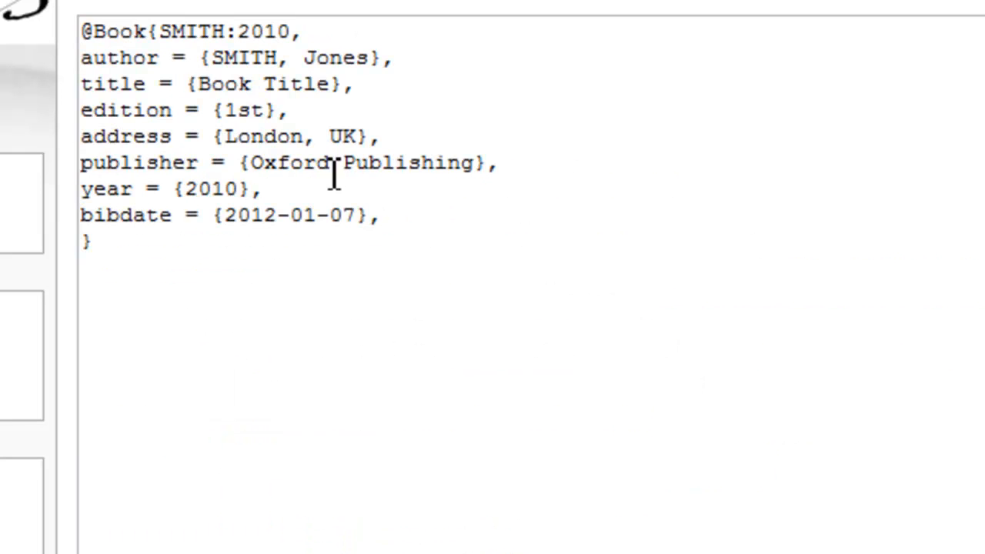
{"action": "left_click", "coordinate": [180, 282]}
{"action": "key", "text": "ctrl+a"}
{"action": "key", "text": "Delete"}
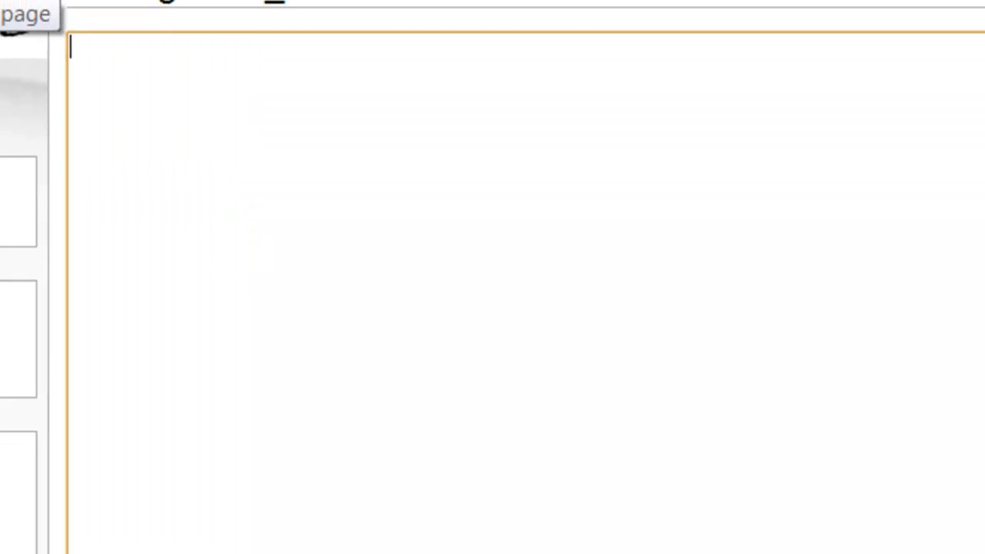
{"action": "left_click", "coordinate": [66, 520]}
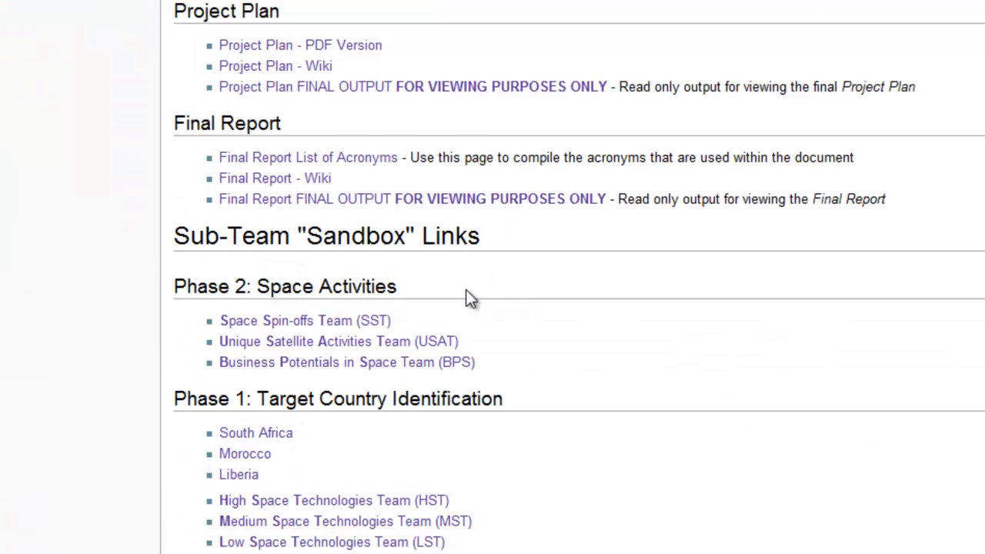
- Open the Background in Africa Team page for editing and select the whole bibref reference after the sentence
{"action": "scroll", "coordinate": [315, 495], "scroll_direction": "down", "scroll_amount": 3}
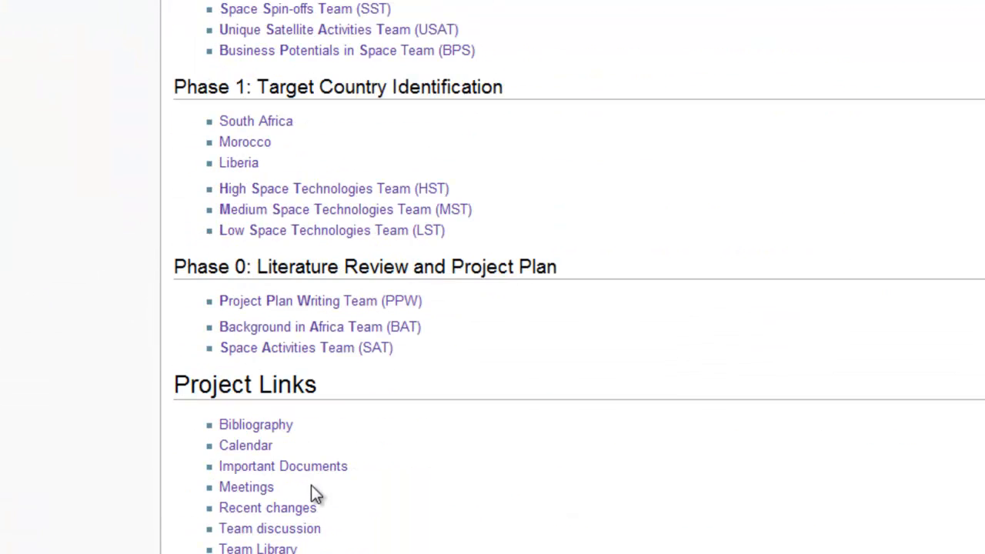
{"action": "left_click", "coordinate": [391, 337]}
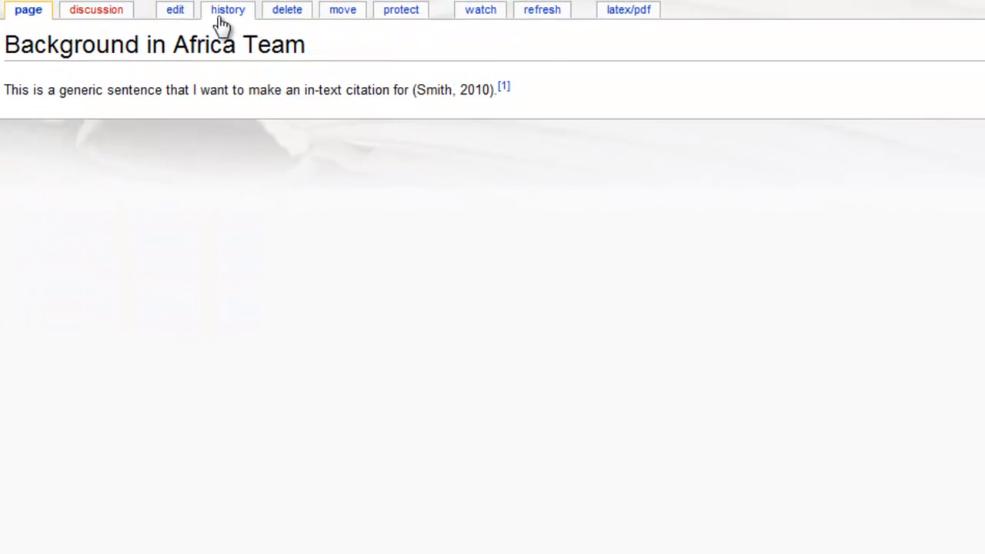
{"action": "left_click", "coordinate": [175, 14]}
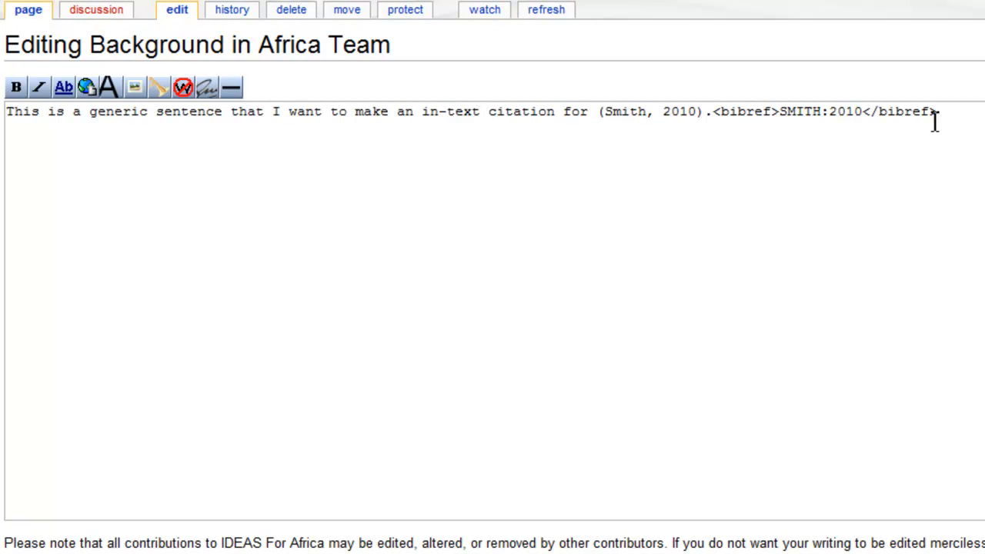
{"action": "left_click_drag", "start_coordinate": [960, 122], "coordinate": [720, 123]}
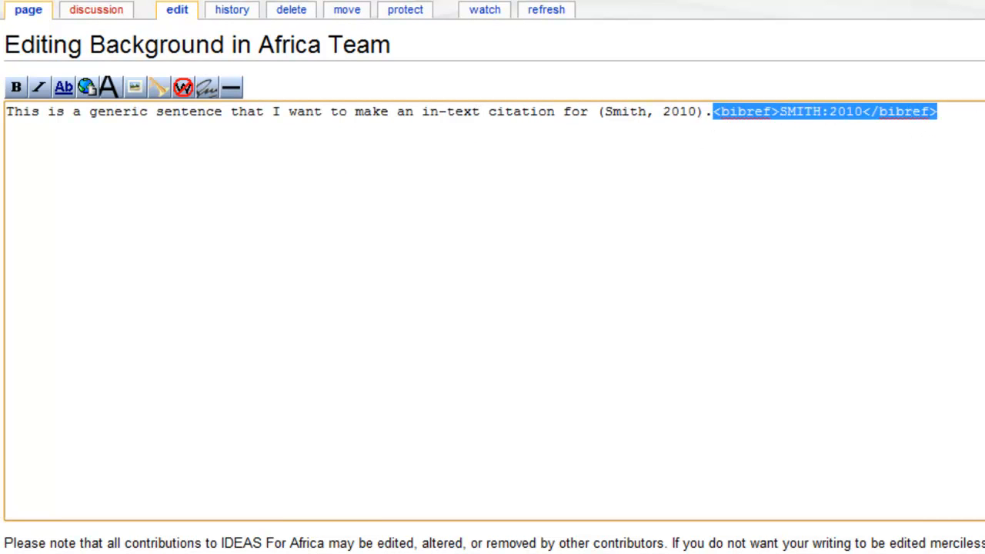